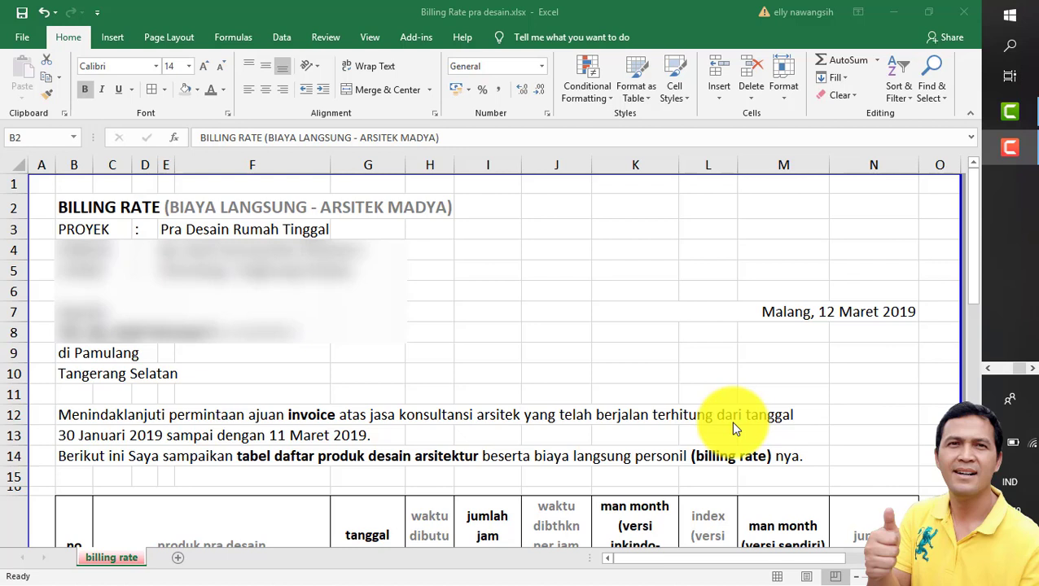
Step: Scroll down to the eight pre-design items at rows 17–32 with totals 3.533.056 and 3.500.000
click(67, 209)
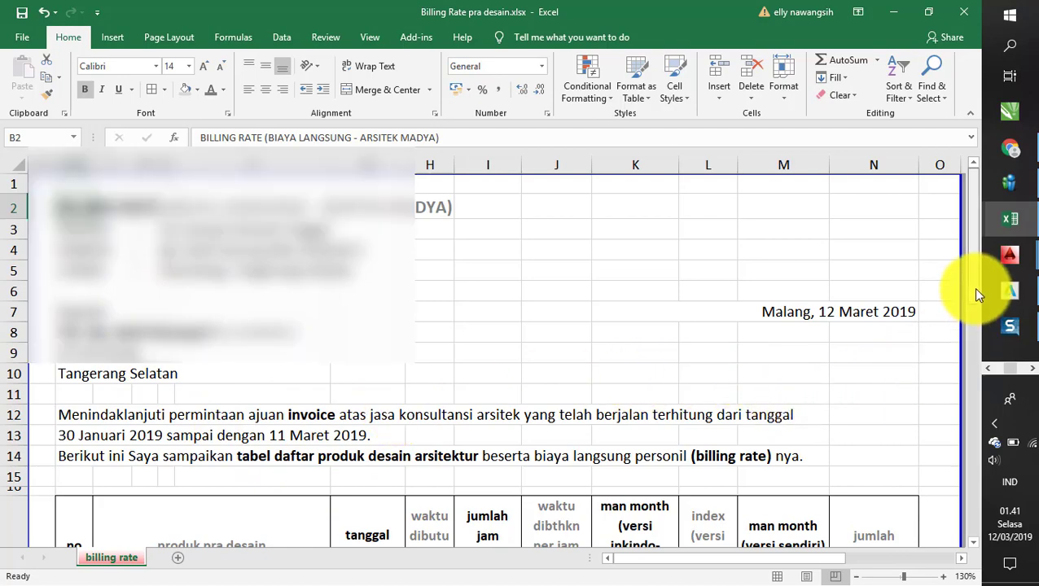
drag(975, 291, 981, 396)
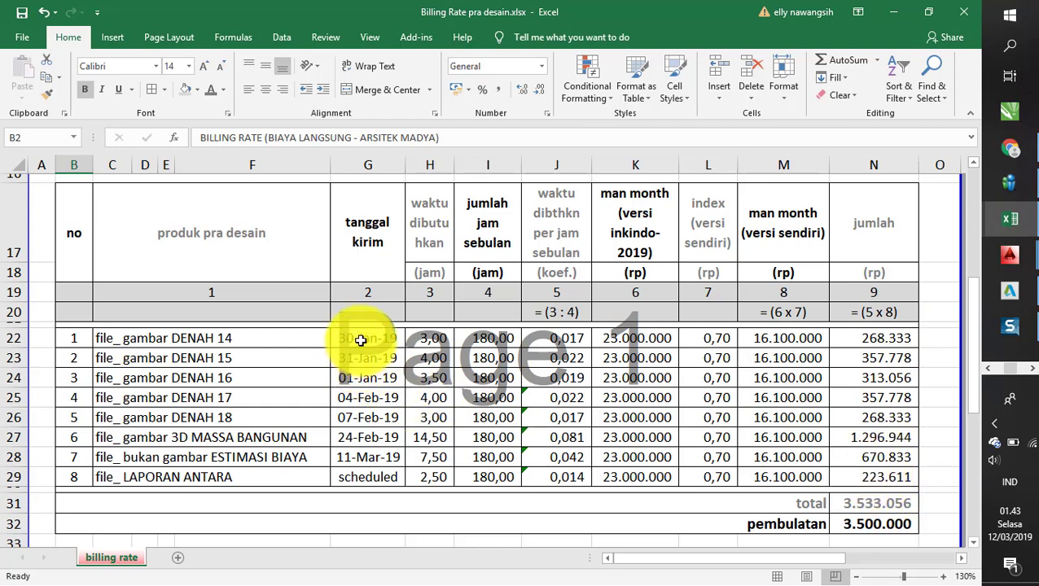
click(204, 338)
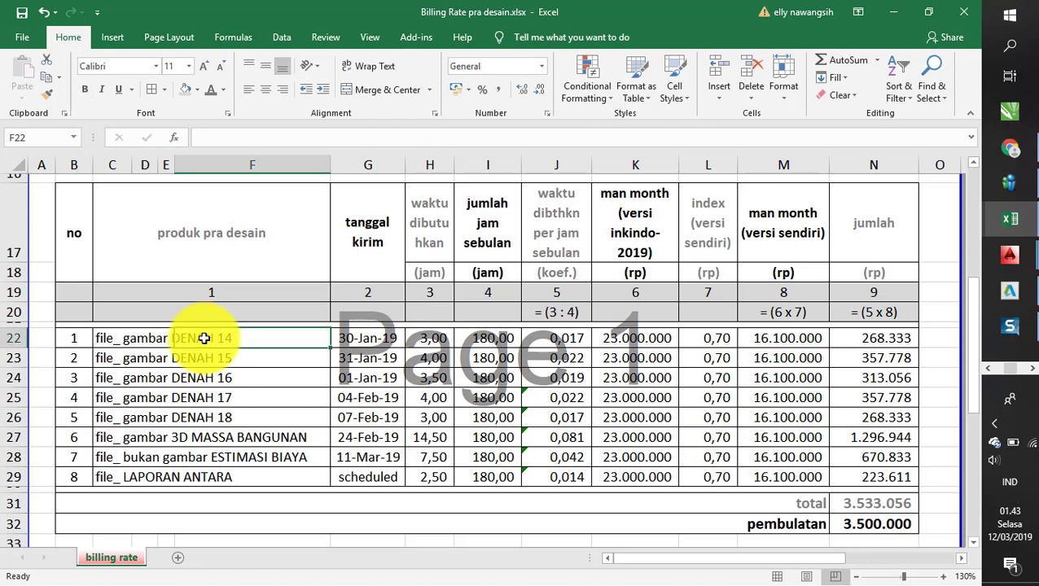
click(118, 342)
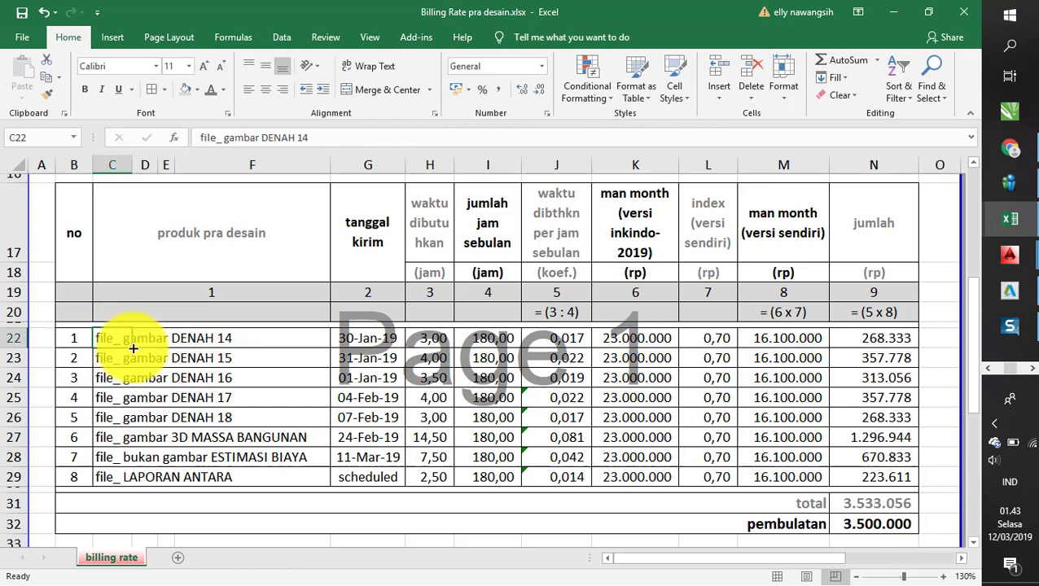
click(362, 340)
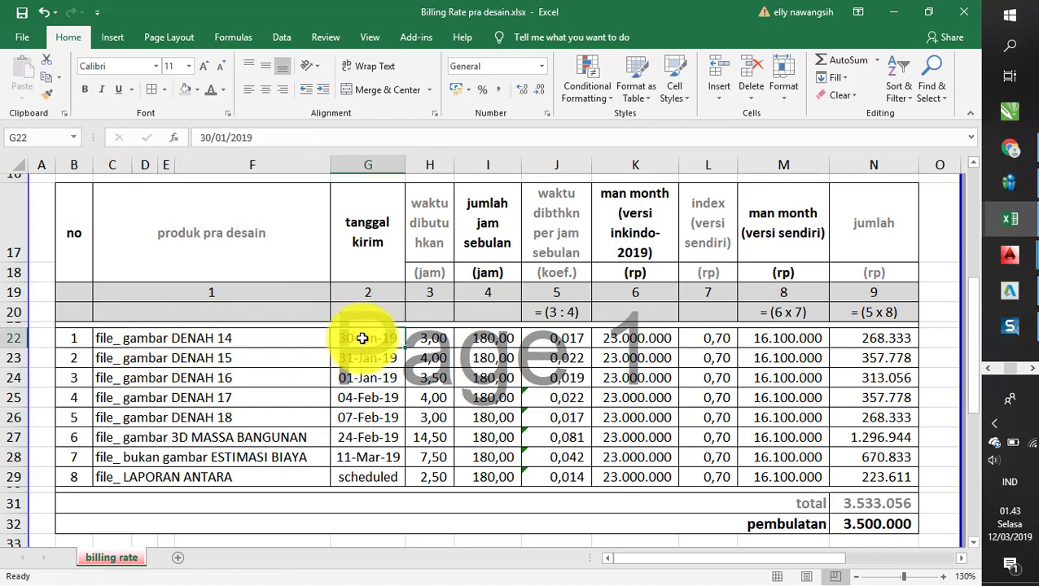
click(425, 338)
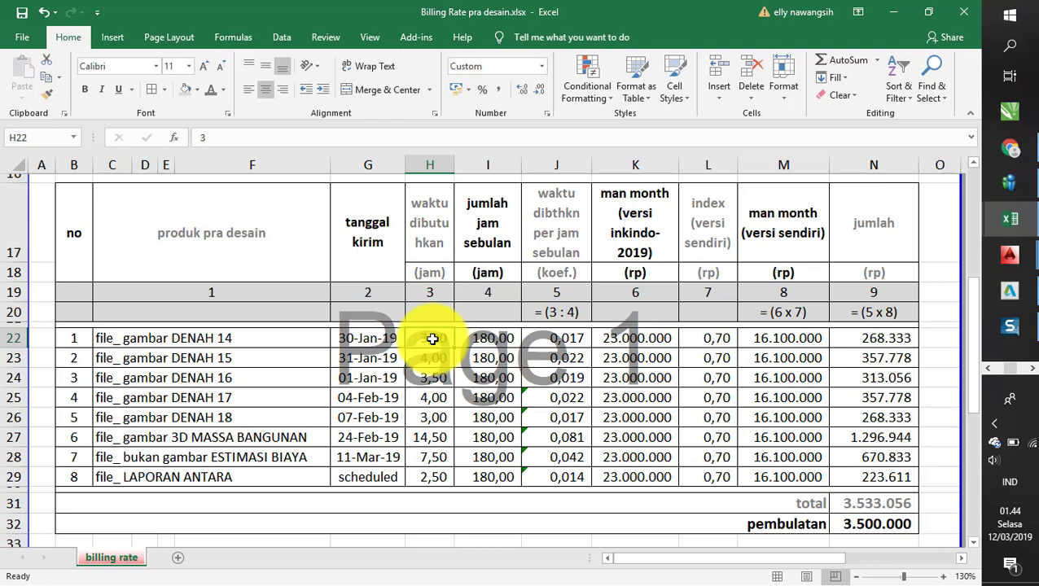
click(473, 339)
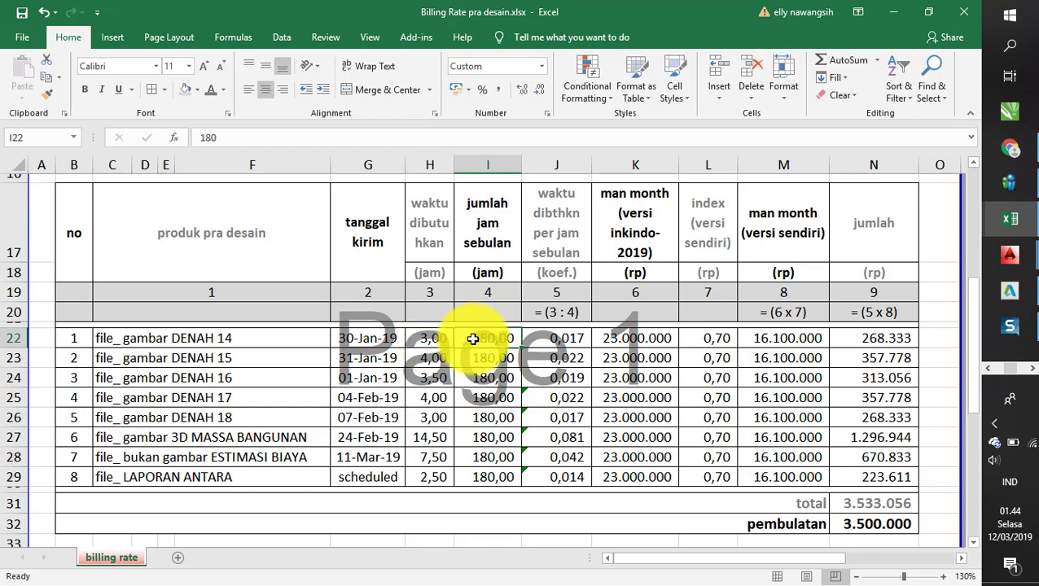
click(542, 340)
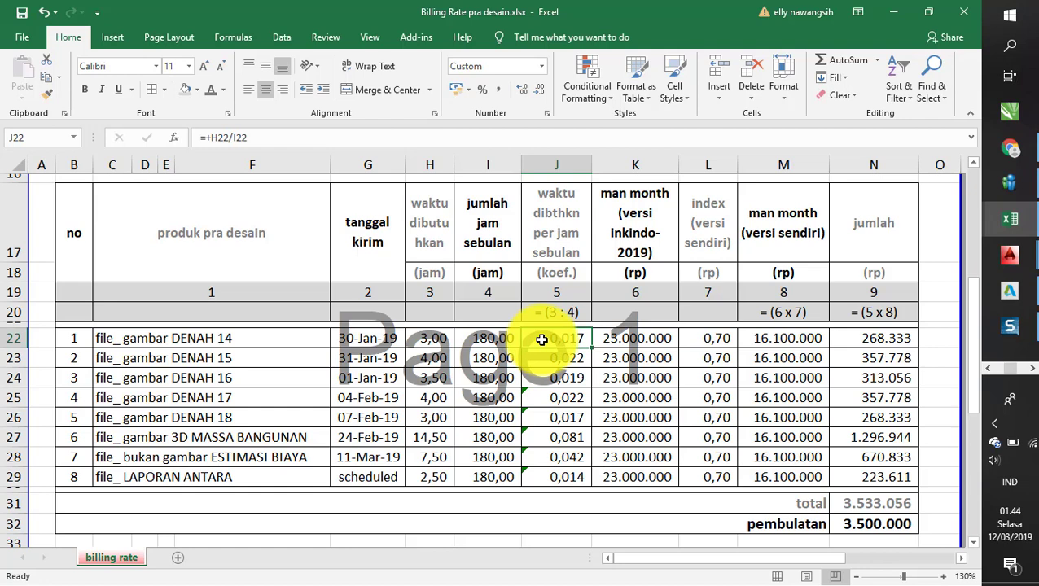
click(432, 339)
click(494, 339)
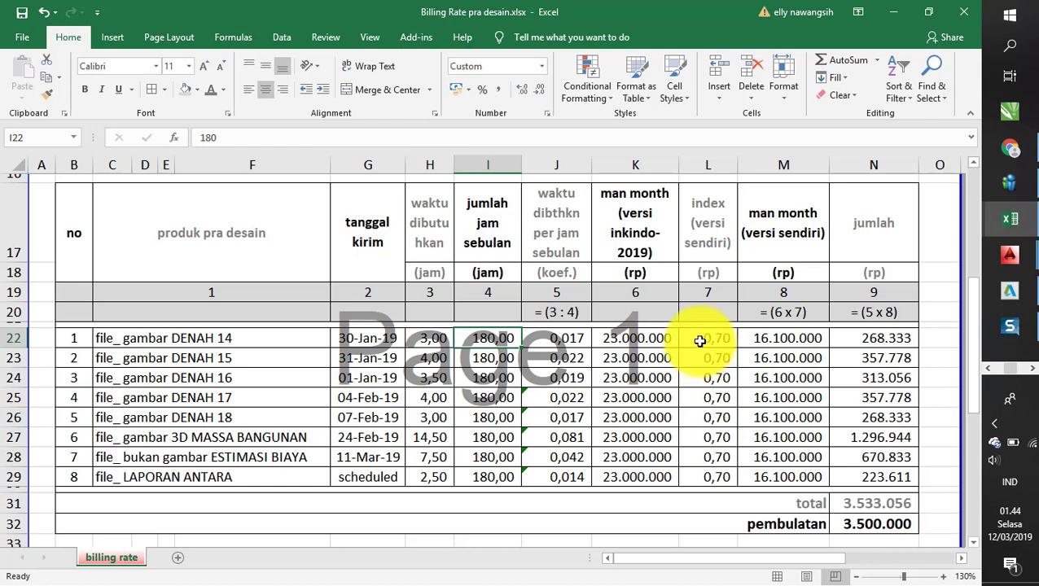
click(700, 341)
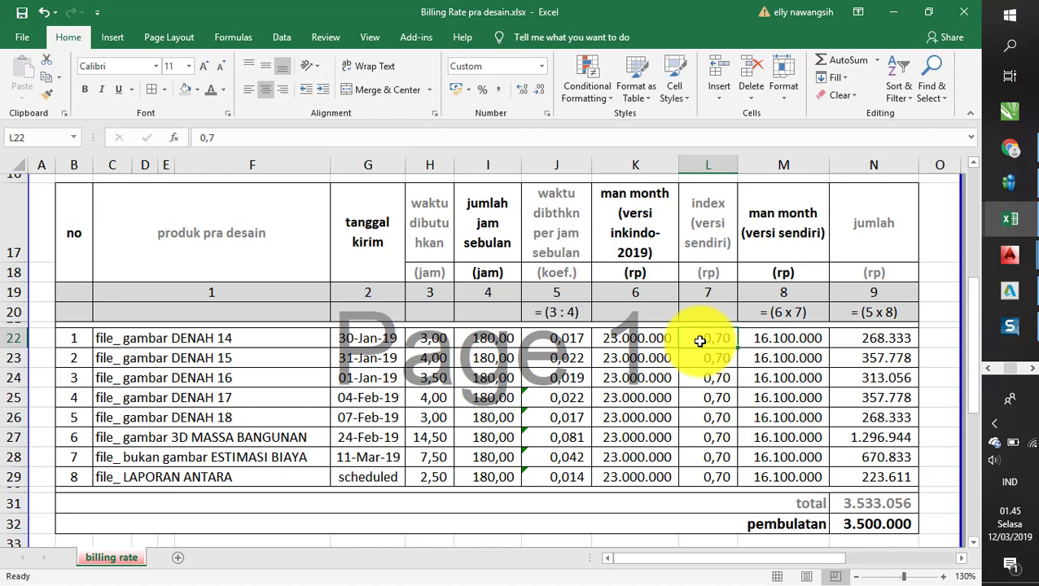
click(755, 338)
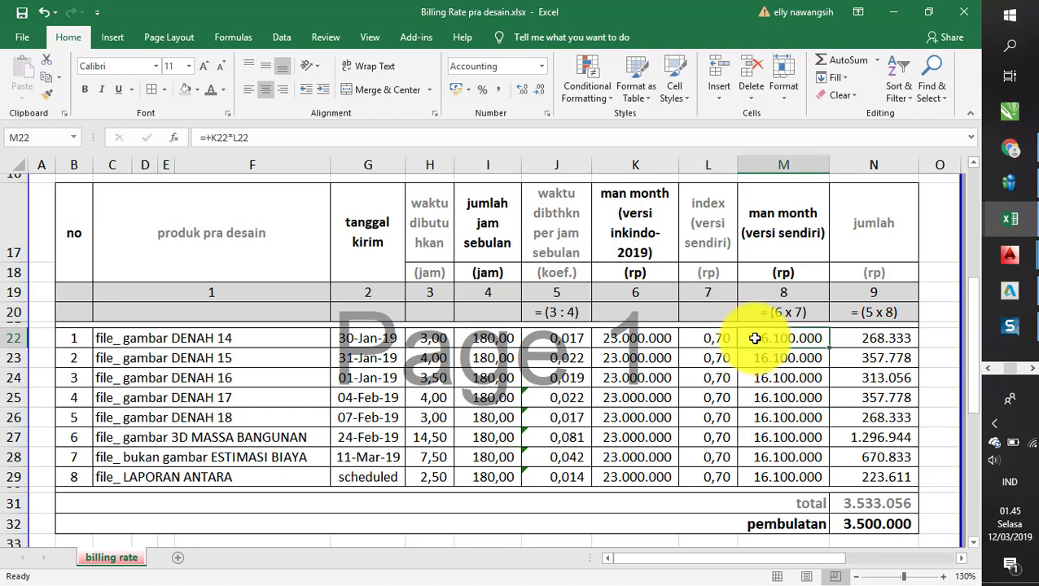
click(631, 340)
click(704, 339)
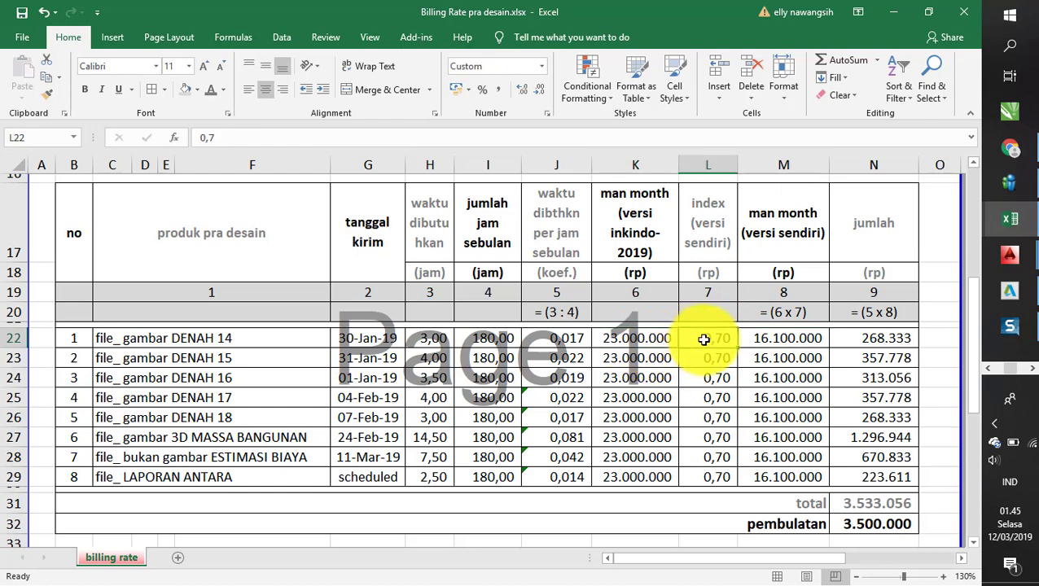
click(751, 340)
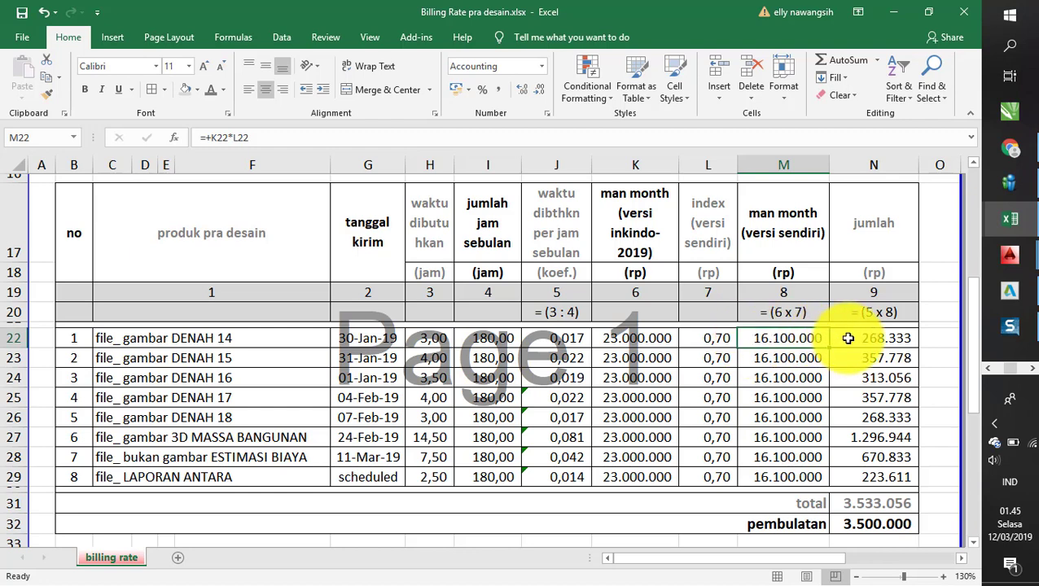
click(568, 342)
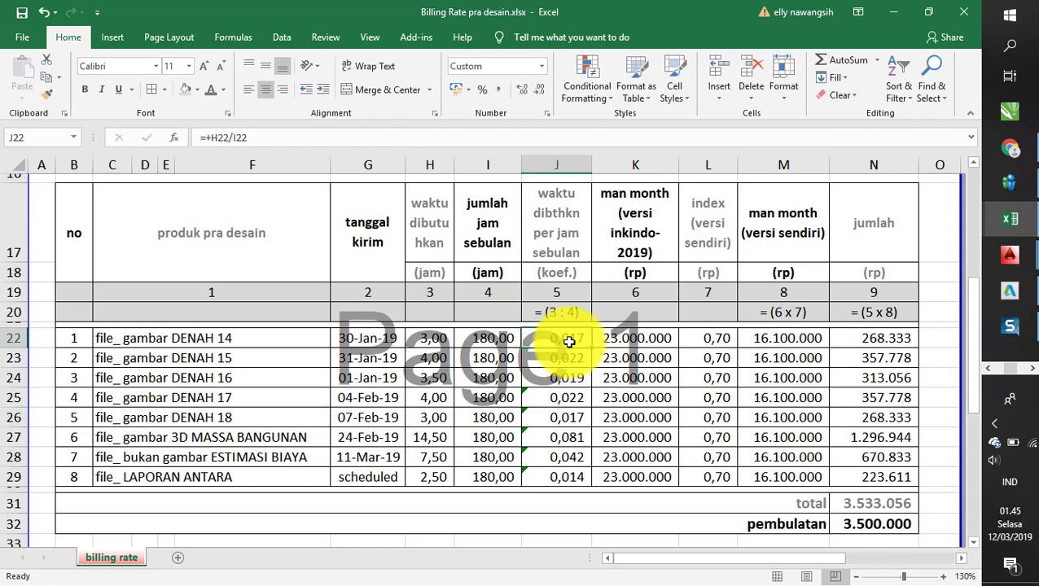
click(795, 342)
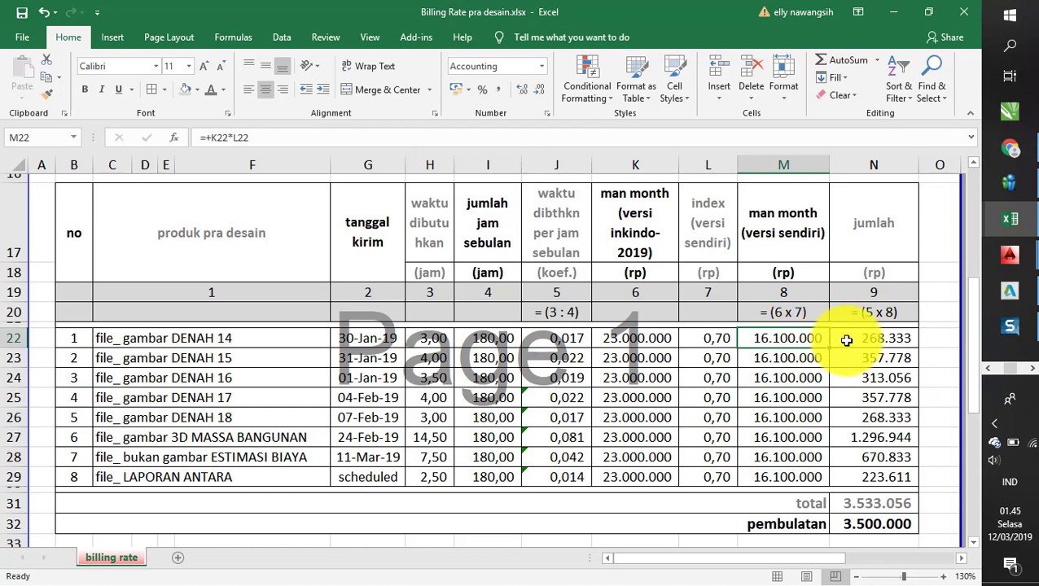
click(847, 340)
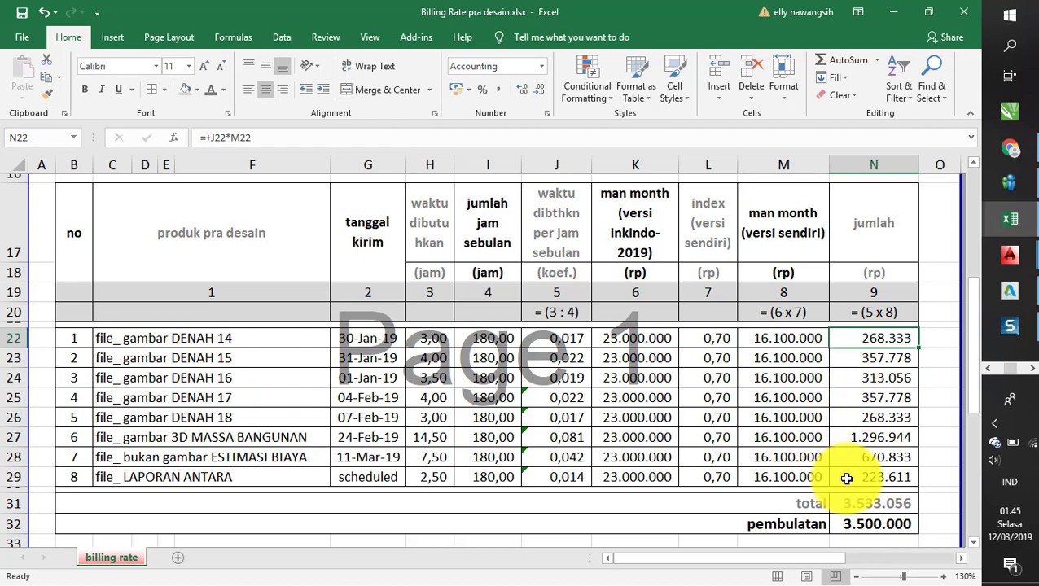
Step: Check the SUM total and 3.500.000 rounded total, then scroll to the bank transfer details
click(864, 505)
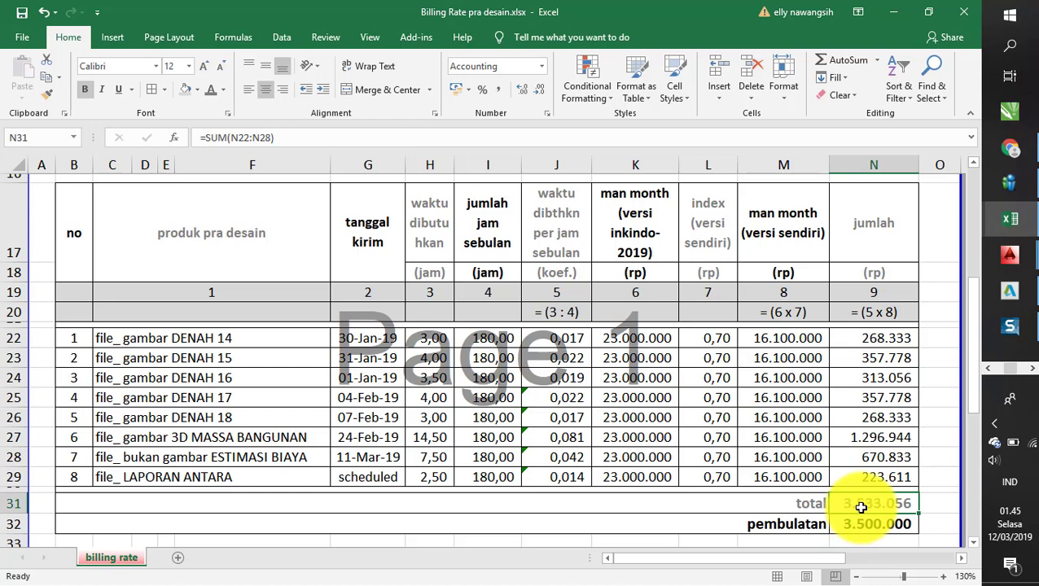
click(858, 524)
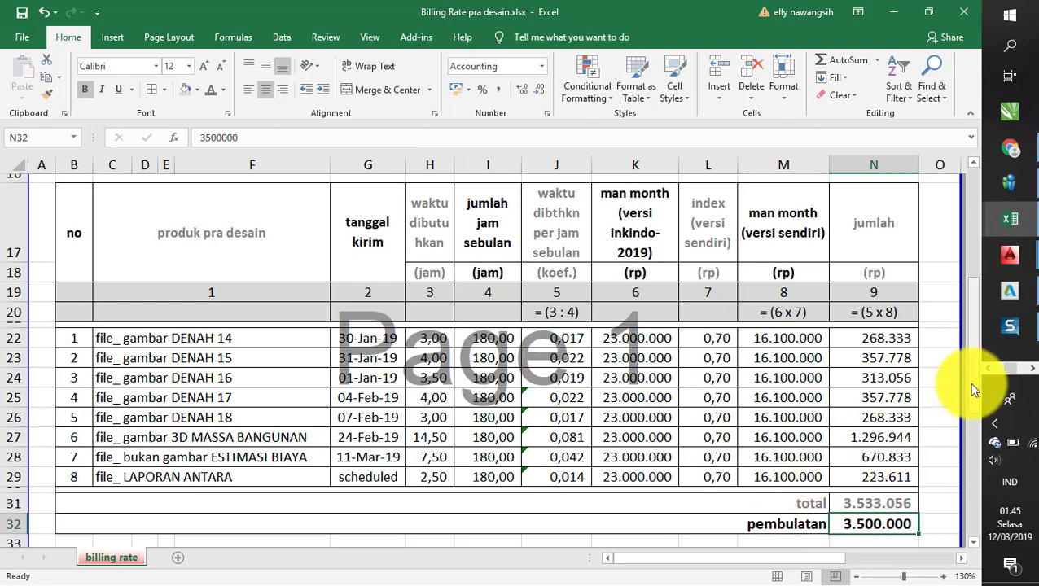
drag(974, 389, 973, 441)
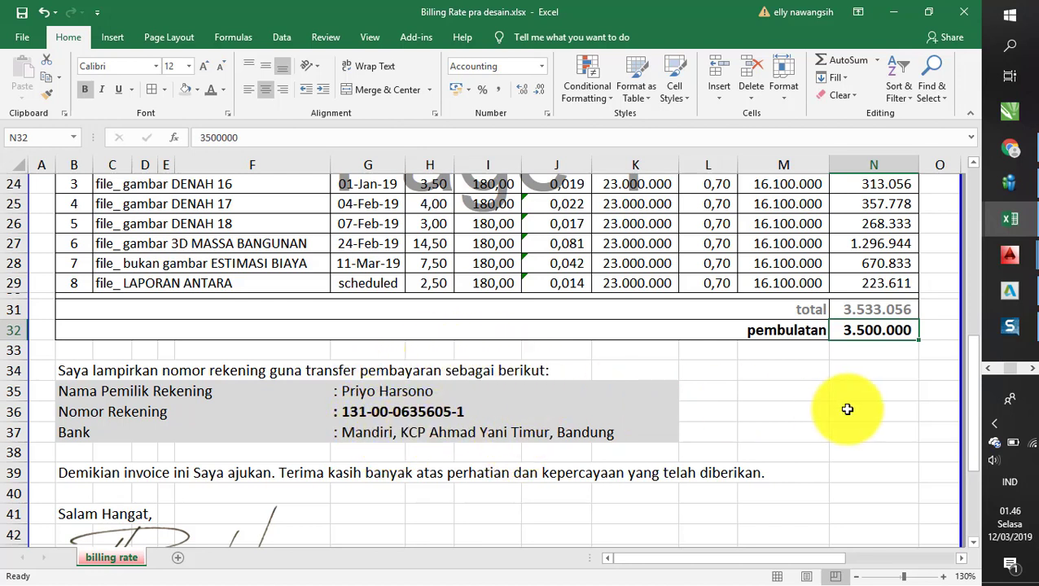
Step: Scroll back up to row 17 to show the full item table and its totals
scroll(969, 369, up, 1)
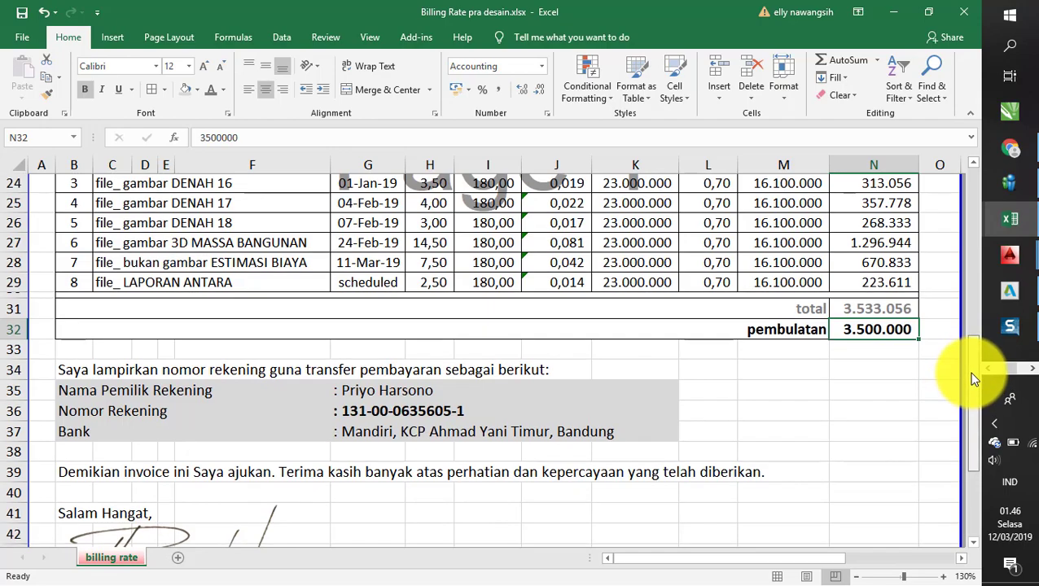
drag(970, 362, 978, 320)
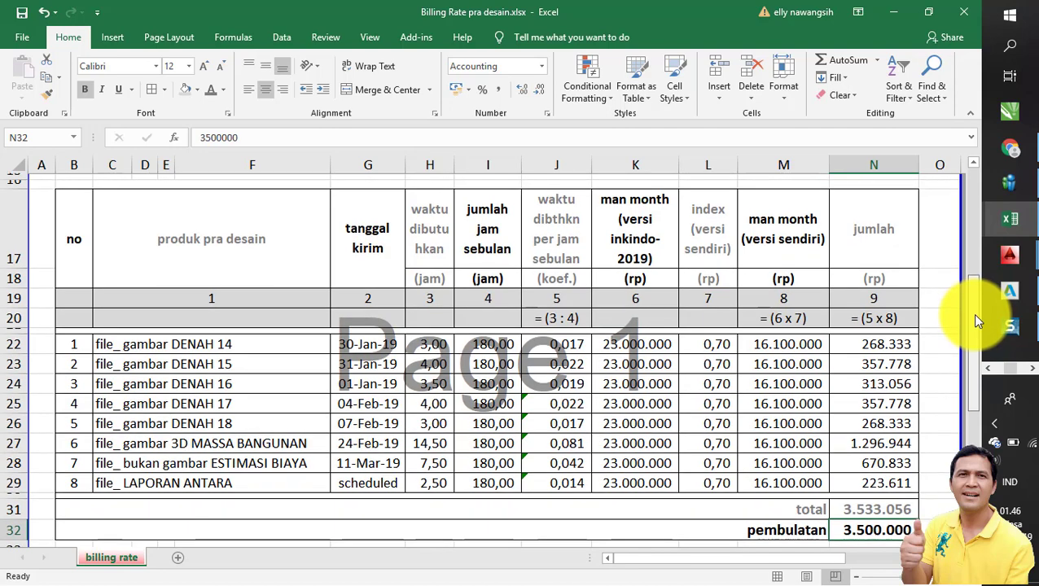
drag(977, 320, 977, 322)
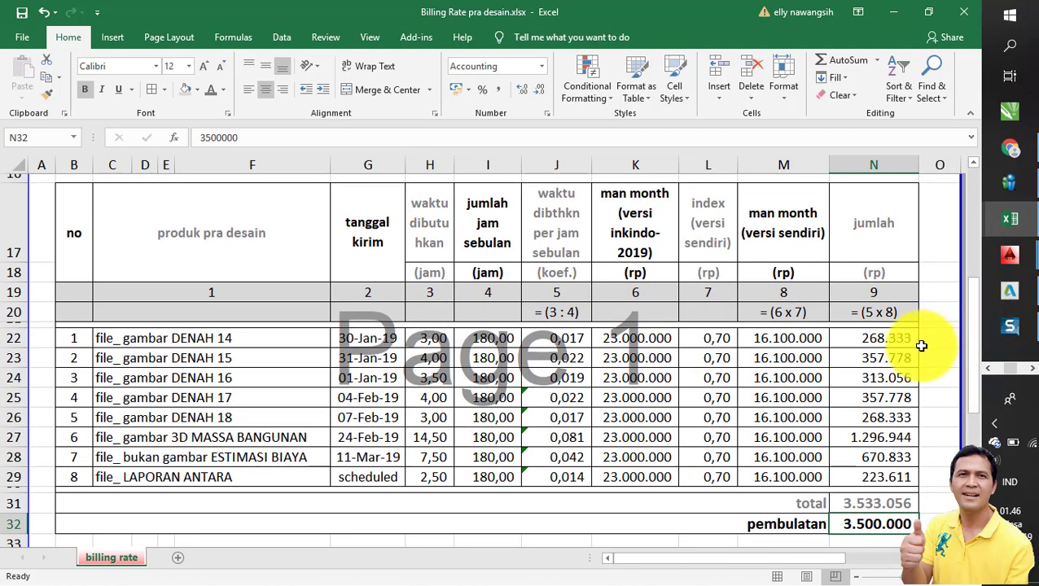